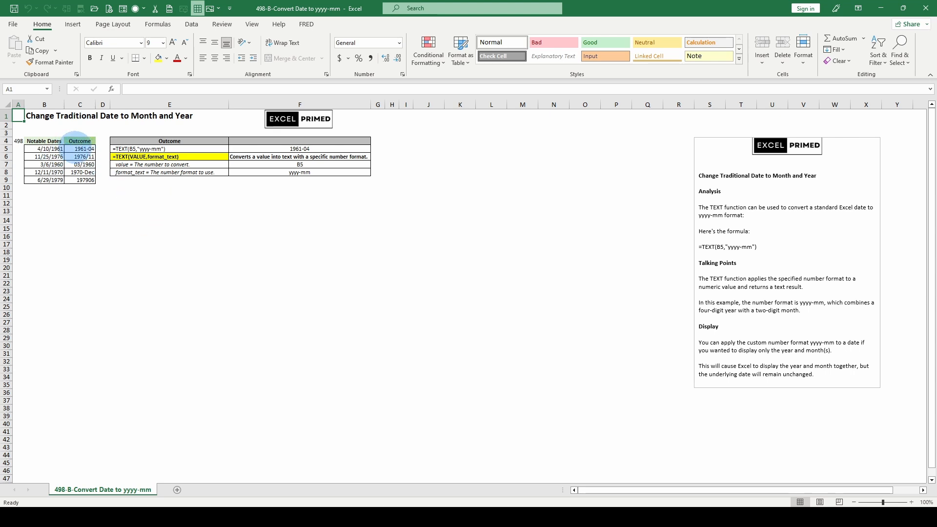
# Browse the list of custom number formats available for cell C5.
pyautogui.moveTo(79, 149); pyautogui.dragTo(80, 156)
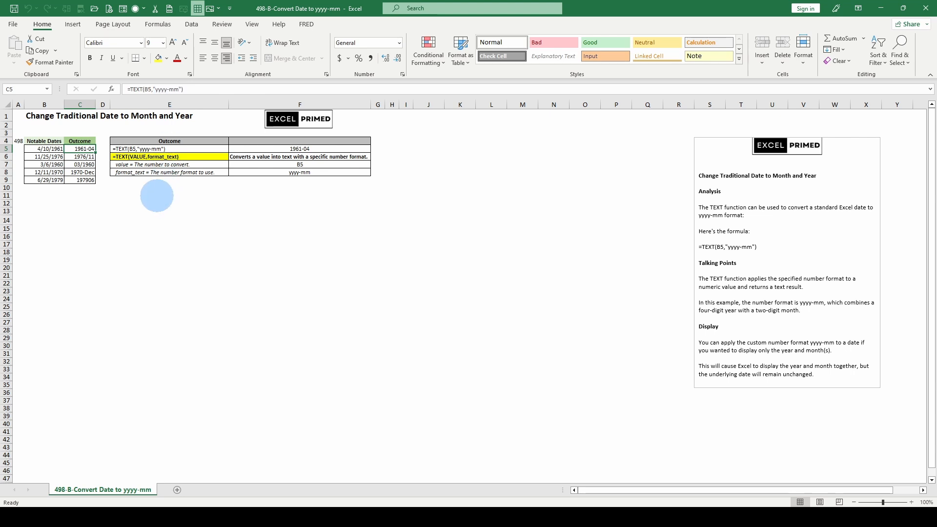
pyautogui.hotkey('ctrl', '1')
pyautogui.click(209, 174)
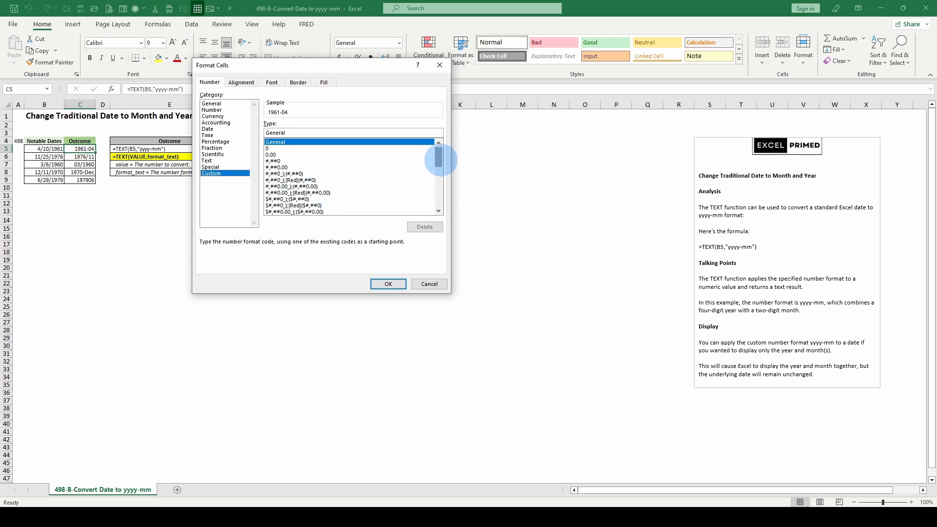
pyautogui.moveTo(439, 159); pyautogui.dragTo(438, 197)
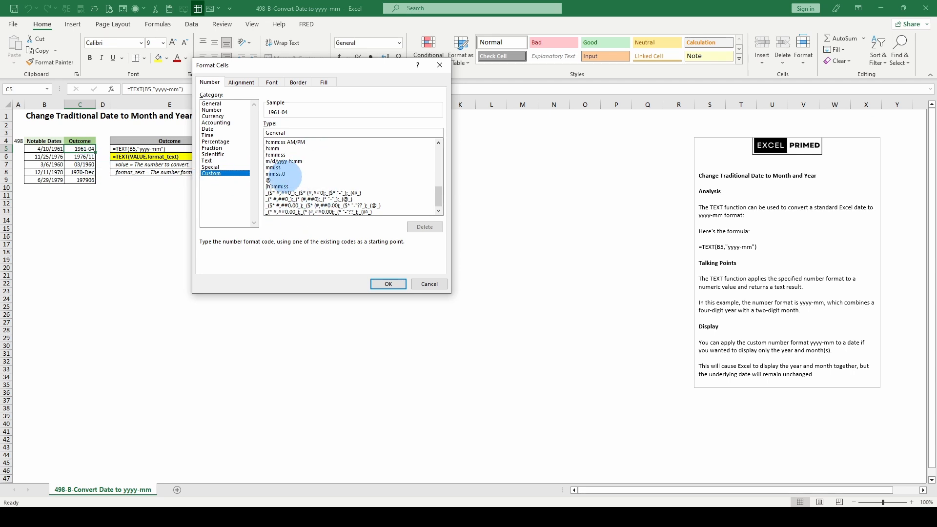
pyautogui.click(282, 174)
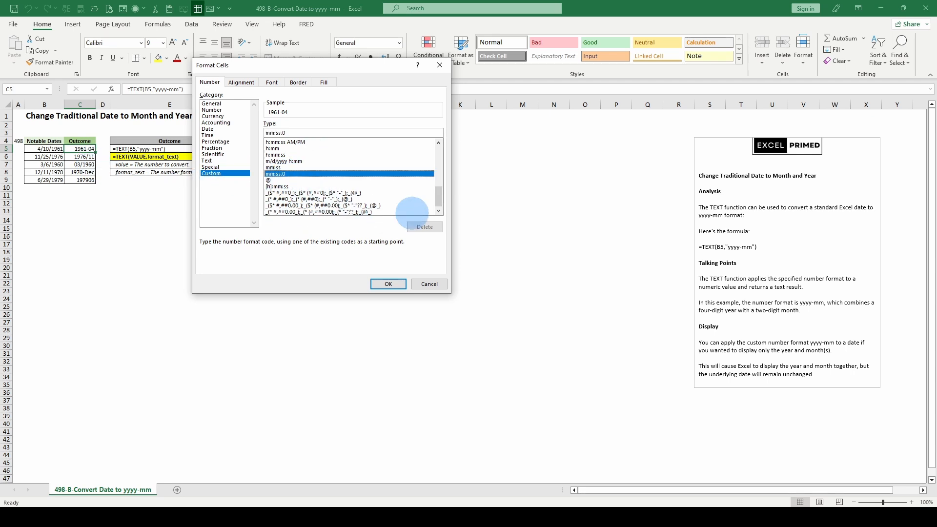
pyautogui.moveTo(434, 205); pyautogui.dragTo(429, 151)
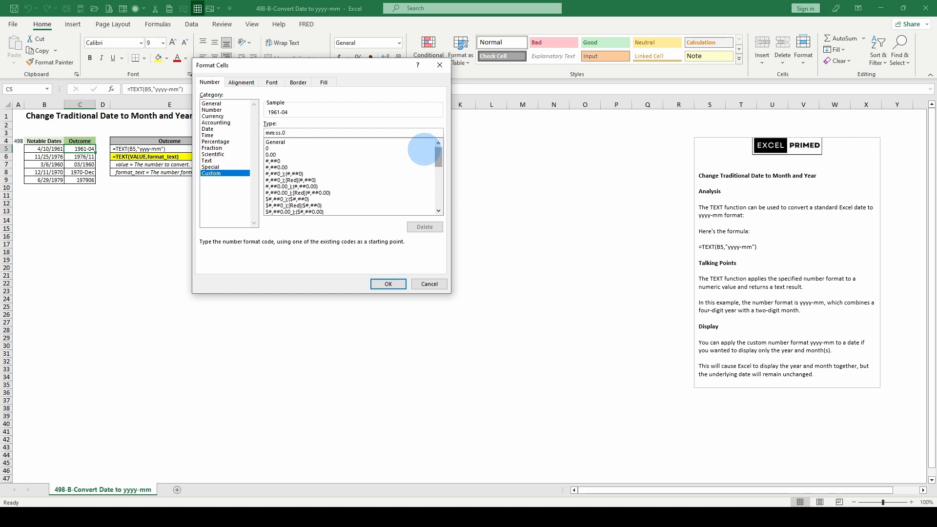
pyautogui.scroll(-10, 332, 167)
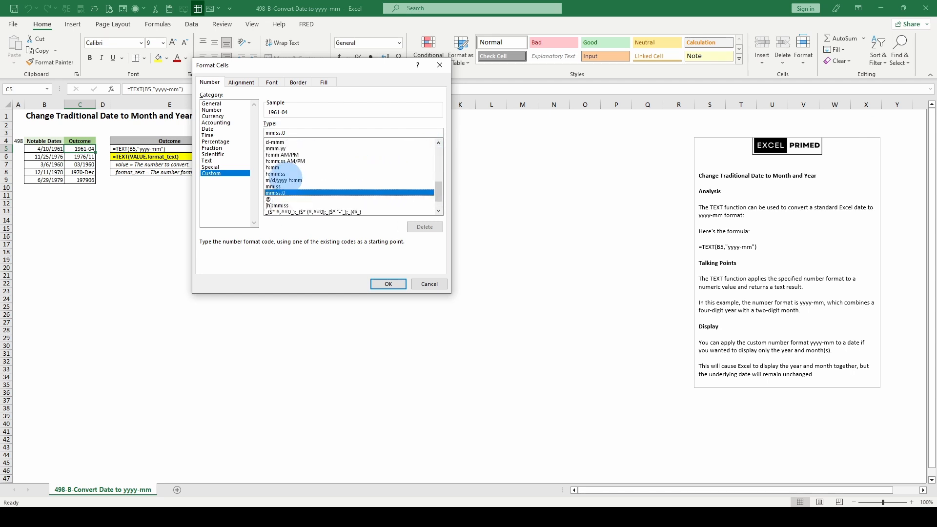
pyautogui.click(282, 174)
pyautogui.click(279, 159)
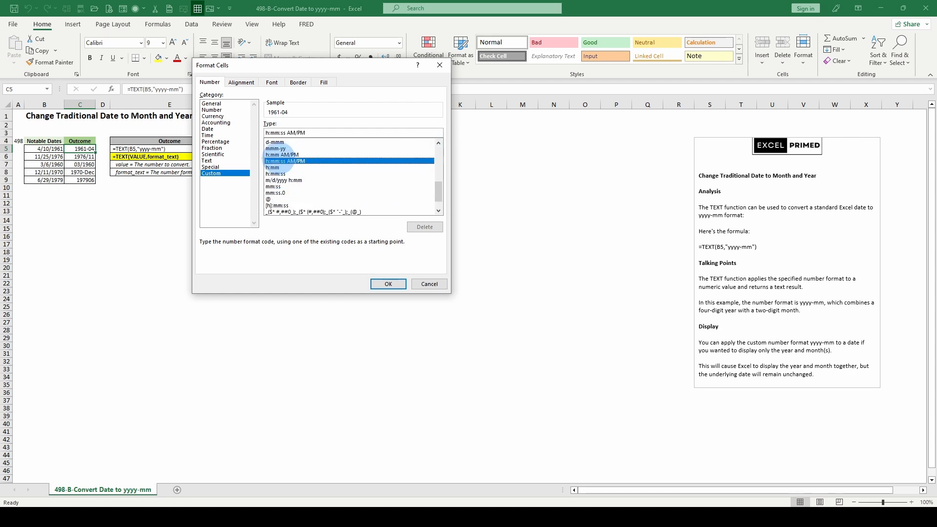
pyautogui.press('Up')
pyautogui.press('Up')
pyautogui.press('Up')
pyautogui.press('Up')
pyautogui.press('Up')
pyautogui.press('Up')
pyautogui.press('Up')
pyautogui.press('Up')
pyautogui.press('Up')
pyautogui.press('Up')
pyautogui.press('Up')
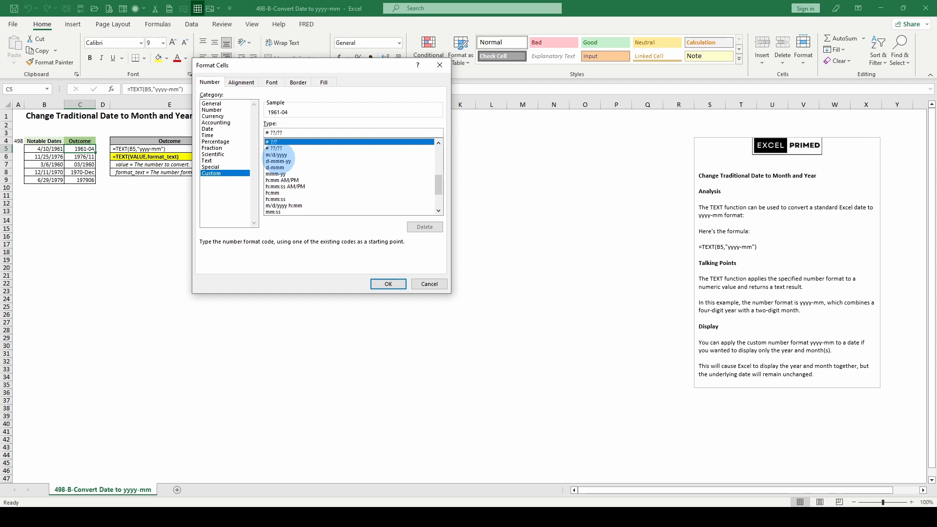
pyautogui.press('Up')
pyautogui.press('Up')
pyautogui.press('Up')
pyautogui.press('Up')
pyautogui.press('Up')
pyautogui.press('Up')
pyautogui.press('Up')
pyautogui.press('Up')
pyautogui.press('Up')
pyautogui.press('Up')
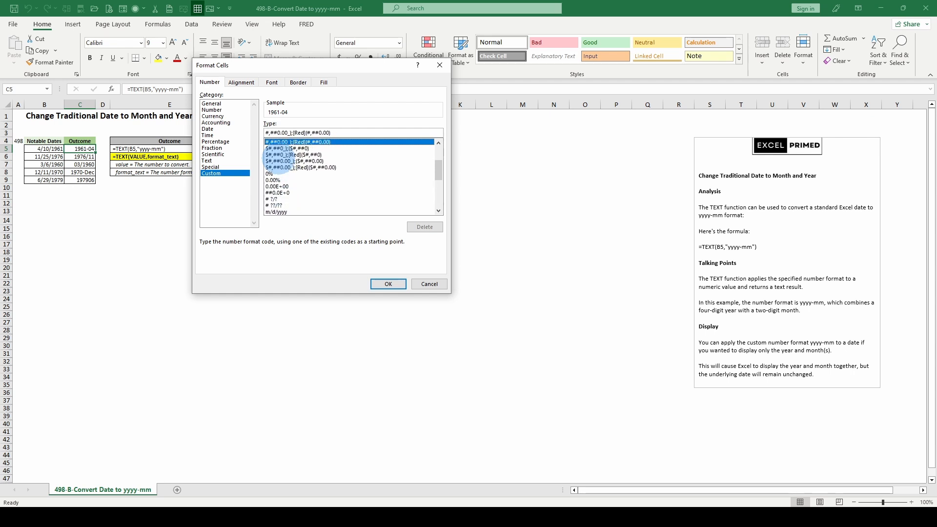
pyautogui.press('Up')
pyautogui.press('Up')
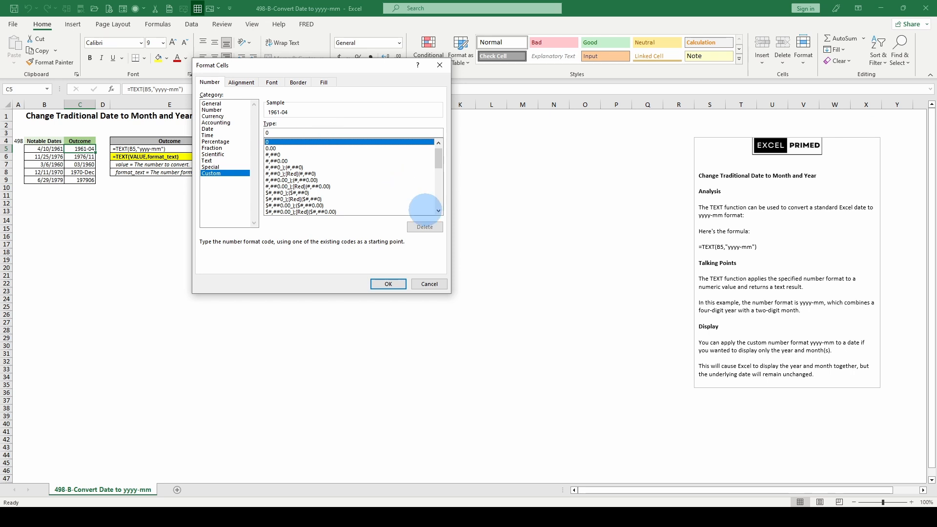
pyautogui.scroll(-2, 349, 184)
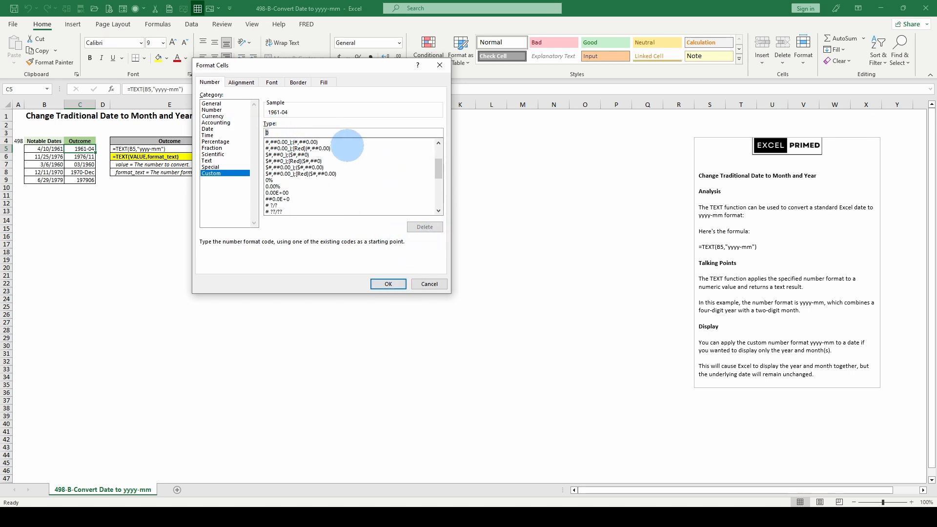
# Try the custom number format mm-yy on cell C5, then discard it.
pyautogui.write('mm')
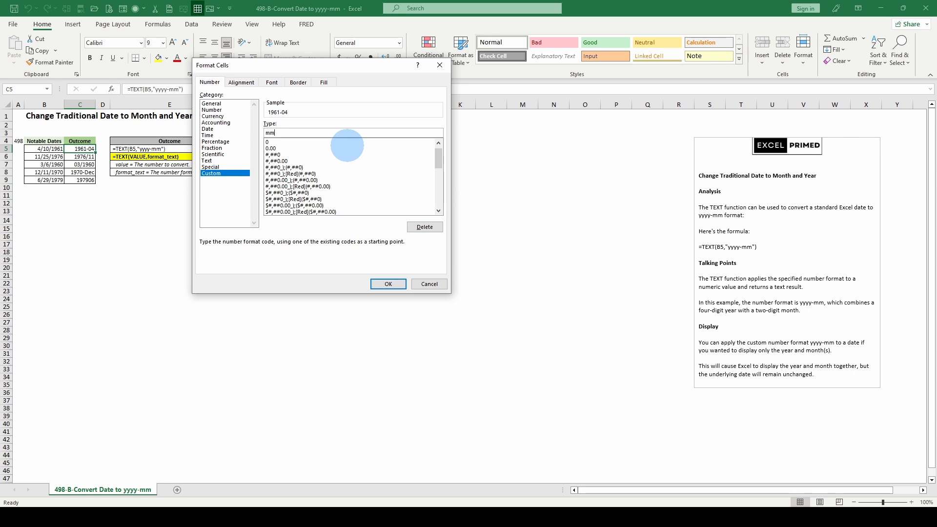
pyautogui.write('-yy')
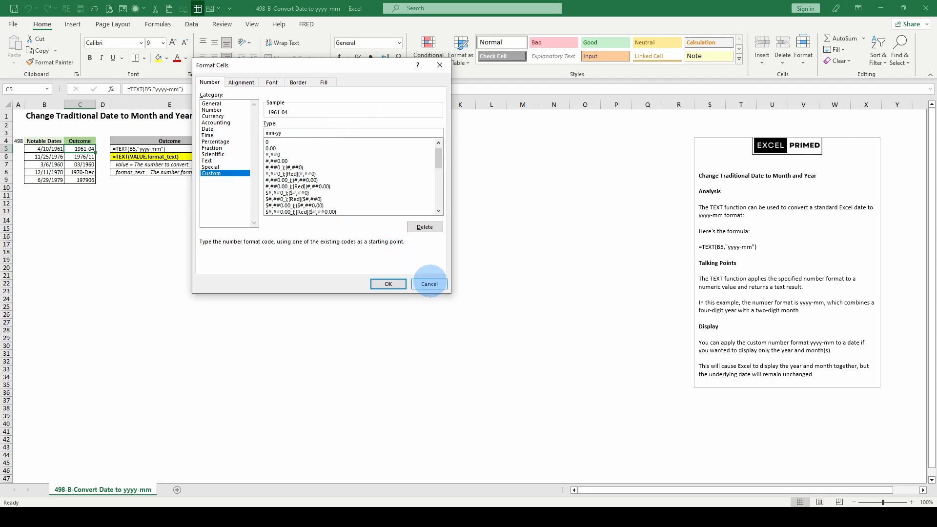
pyautogui.click(429, 283)
# Examine the date in B5 and the "yyyy-mm" format argument of the TEXT formula in C5.
pyautogui.click(56, 148)
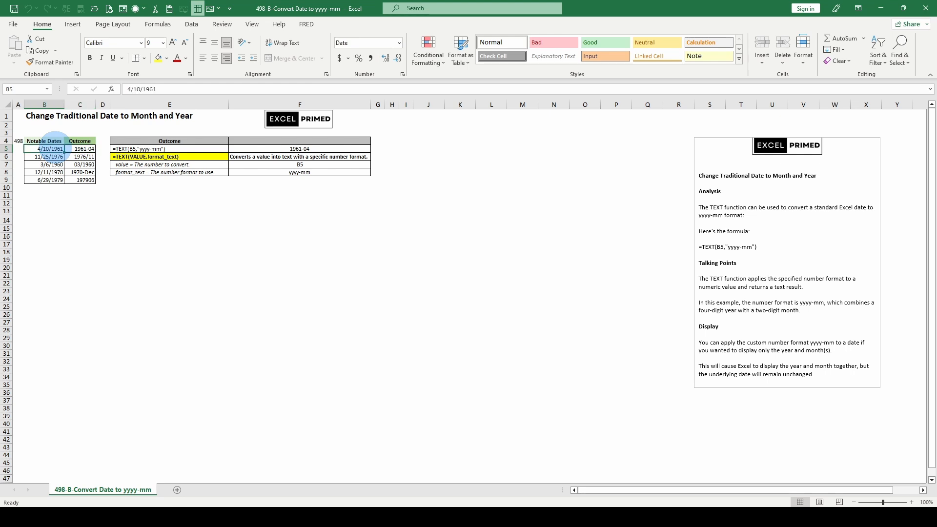
pyautogui.click(84, 147)
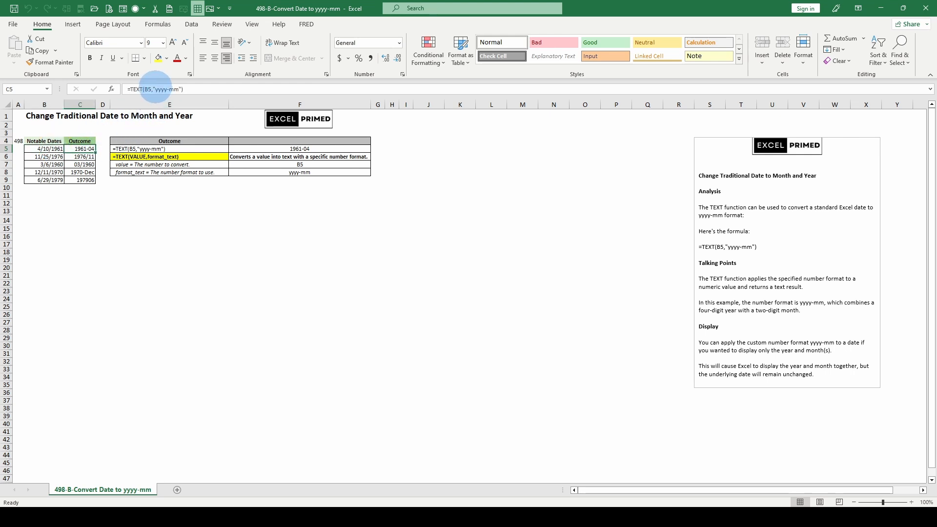
pyautogui.moveTo(155, 89); pyautogui.dragTo(179, 90)
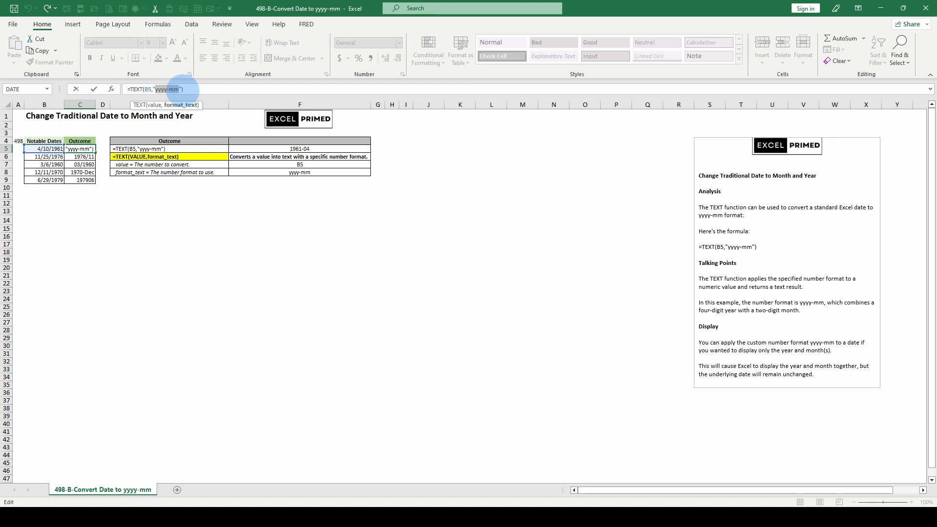
pyautogui.press('Escape')
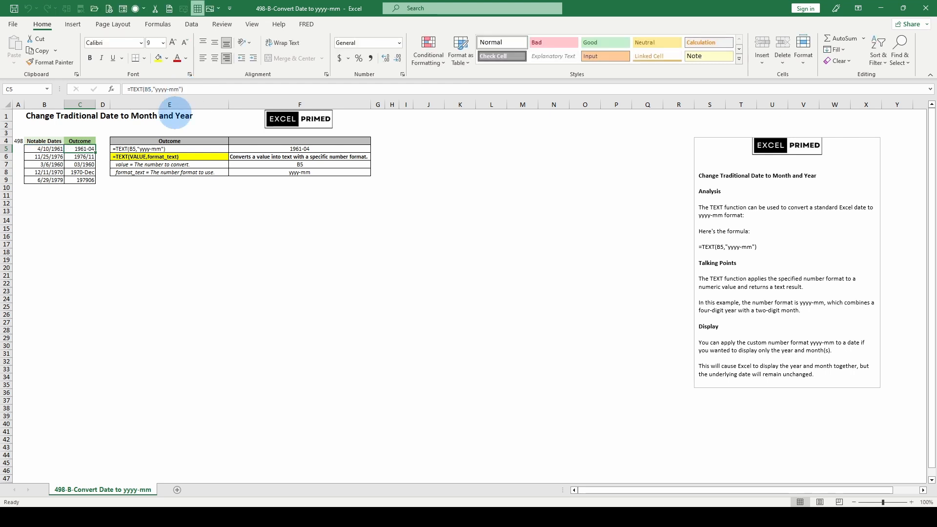
# Check the custom number format category for the formula cell C5 and close the settings without changes.
pyautogui.hotkey('ctrl', '1')
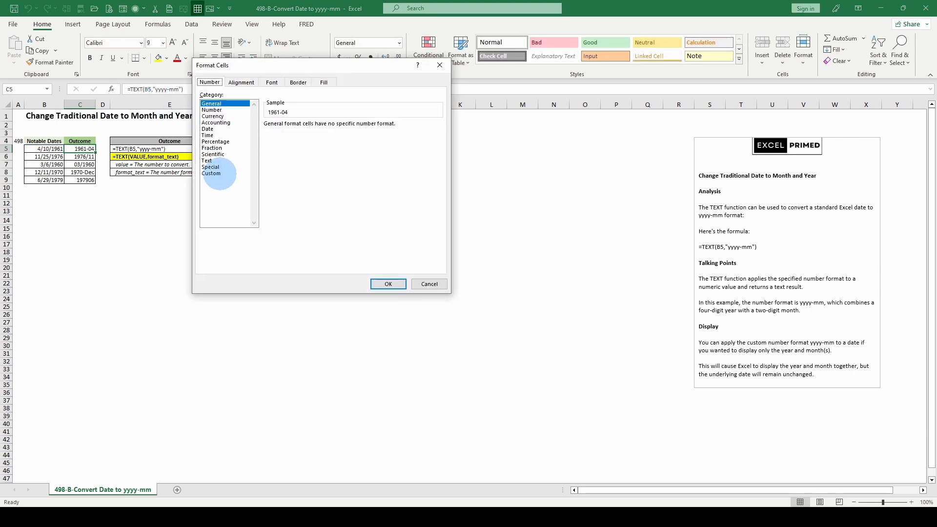
pyautogui.click(218, 174)
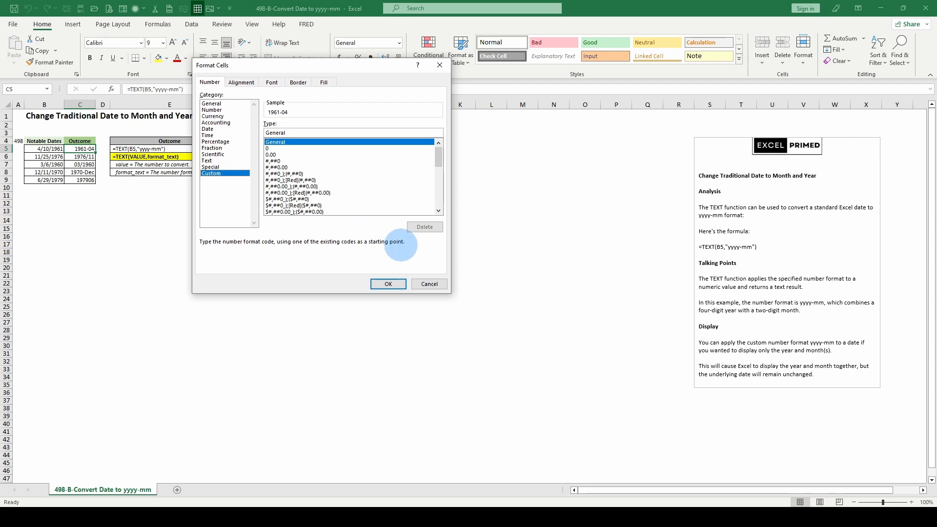
pyautogui.press('Escape')
# Preview the built-in custom date formats d-mmm-yy and d-mmm on the date in B5.
pyautogui.click(49, 147)
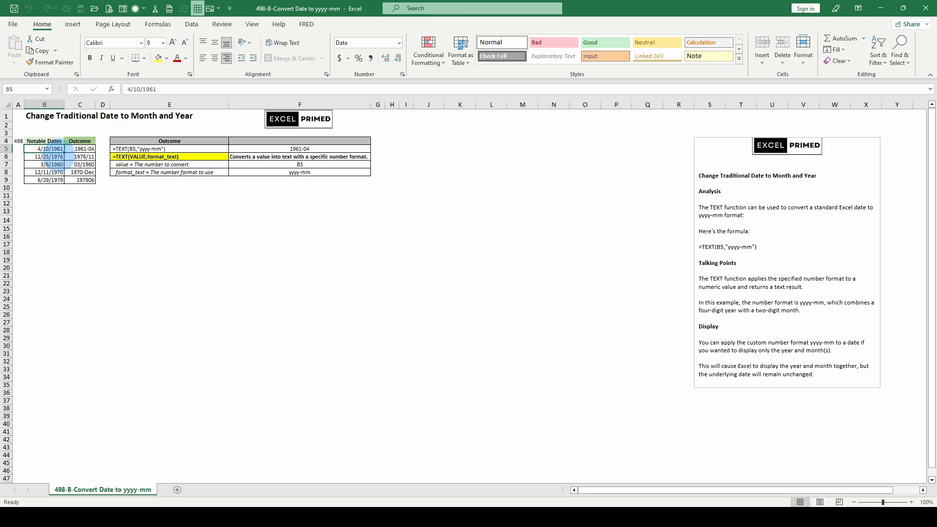
pyautogui.hotkey('ctrl', '1')
pyautogui.click(211, 173)
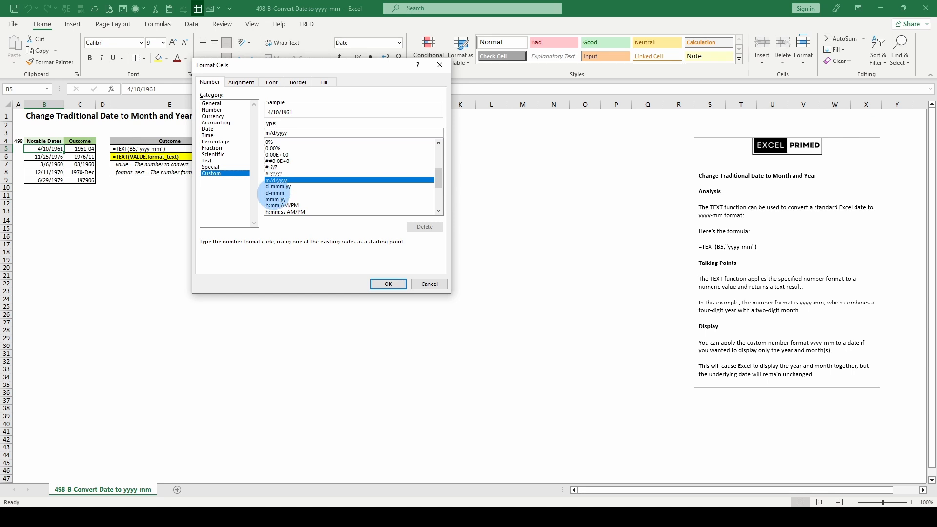
pyautogui.click(277, 186)
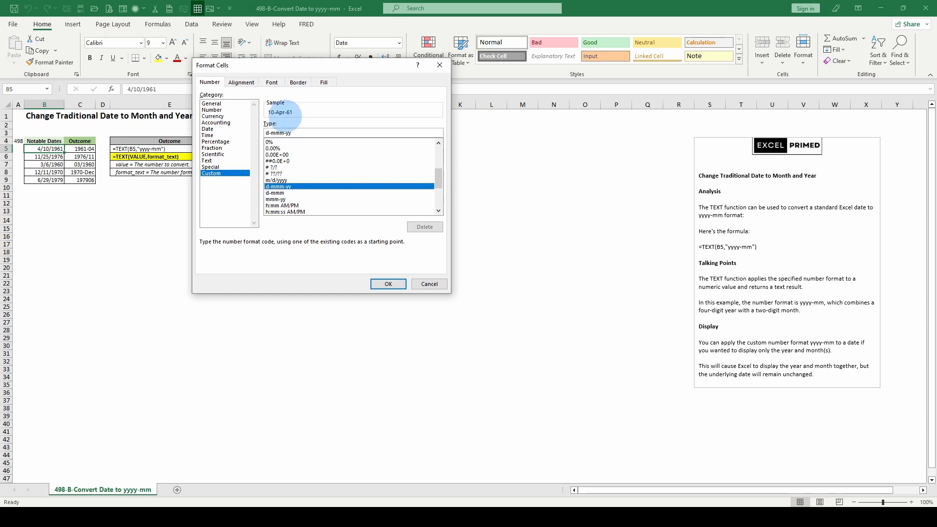
pyautogui.click(280, 193)
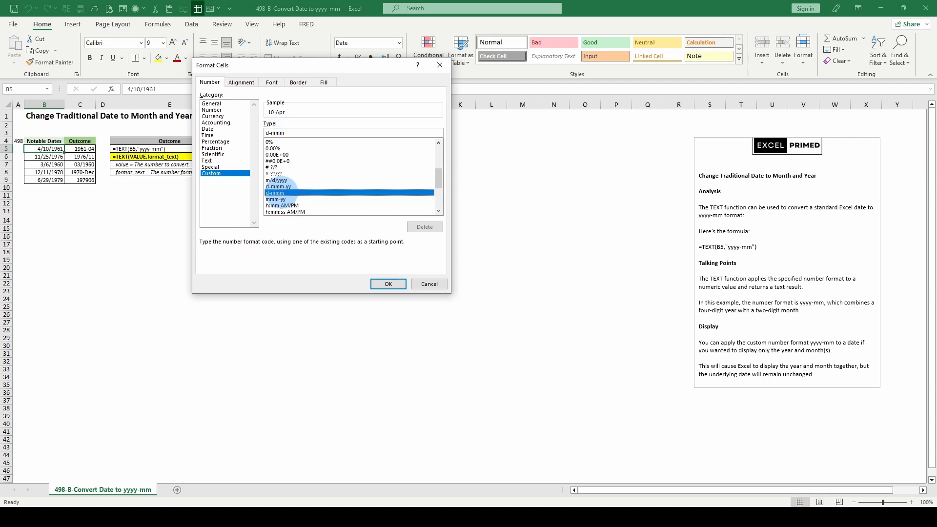
# Preview the built-in time and accounting formats, including mm:ss.0, on the date in B5.
pyautogui.click(282, 205)
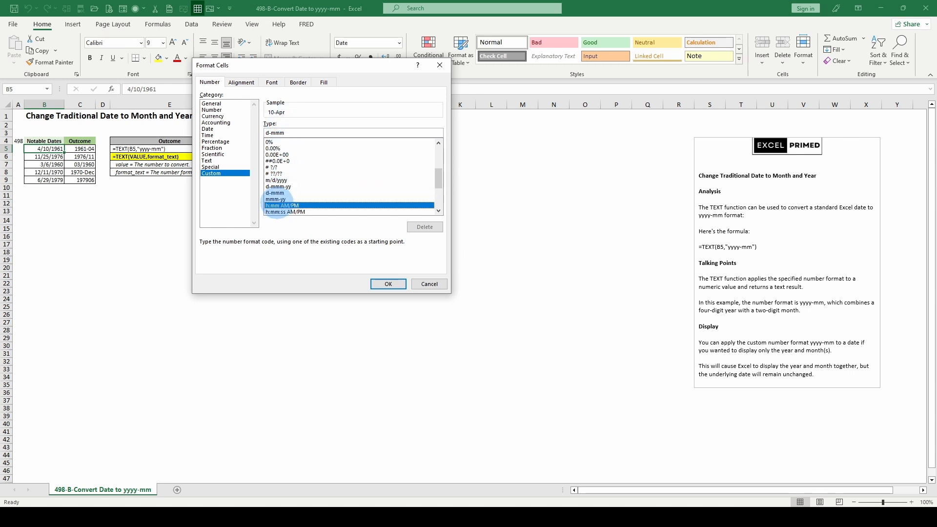
pyautogui.scroll(-3, 293, 188)
pyautogui.click(276, 186)
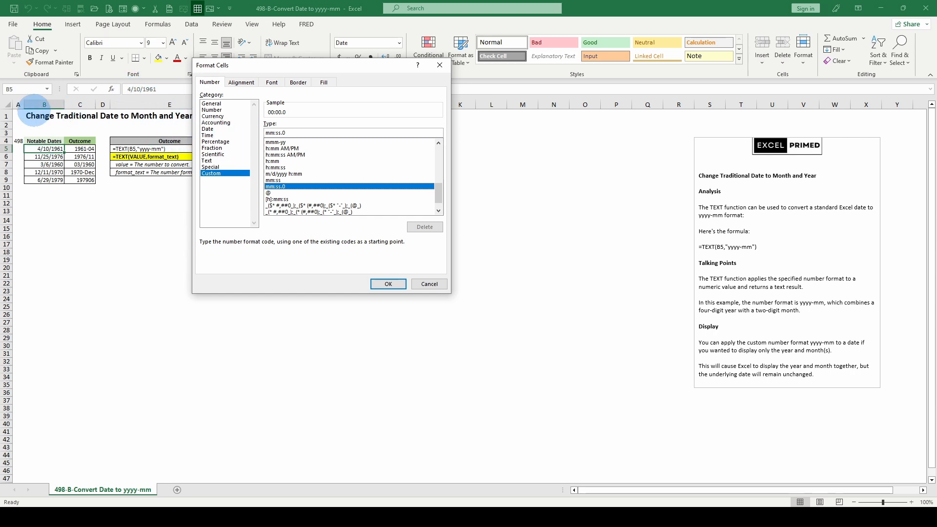
pyautogui.scroll(-1, 315, 195)
pyautogui.click(302, 192)
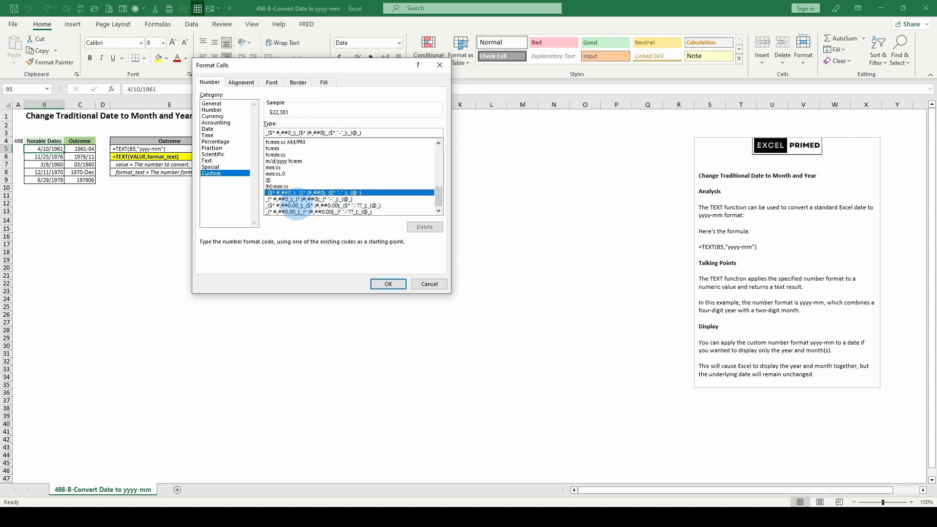
pyautogui.click(296, 205)
pyautogui.click(297, 212)
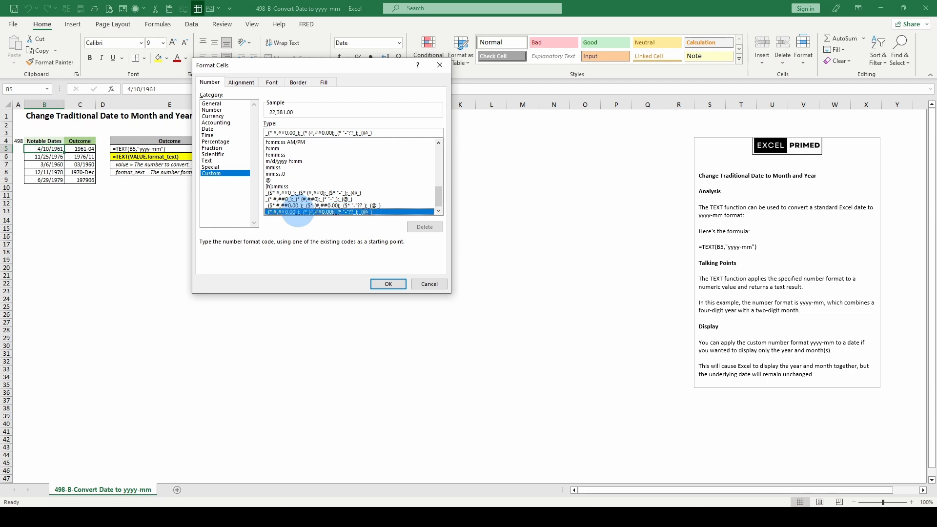
pyautogui.scroll(10, 303, 197)
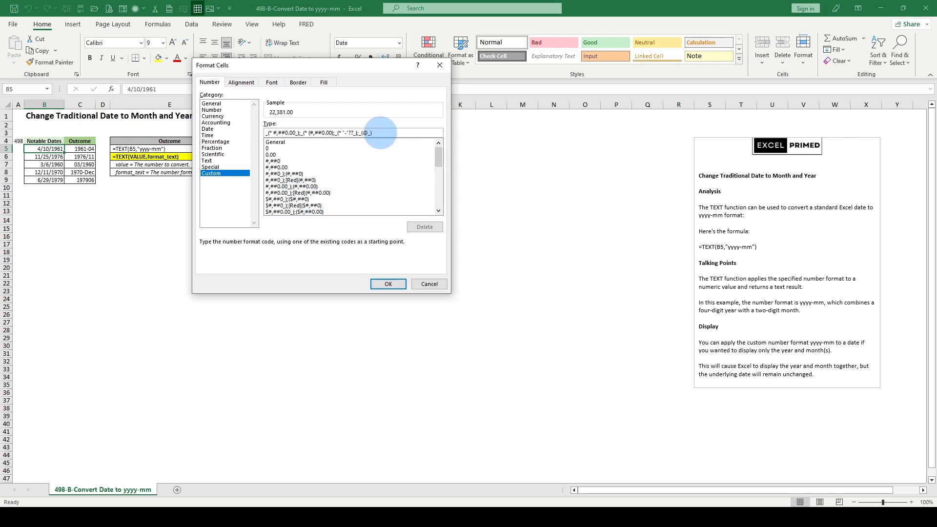
# Enter yyyy-mm as the custom format for B5 and reposition the Format Cells dialog.
pyautogui.moveTo(380, 132); pyautogui.dragTo(268, 133)
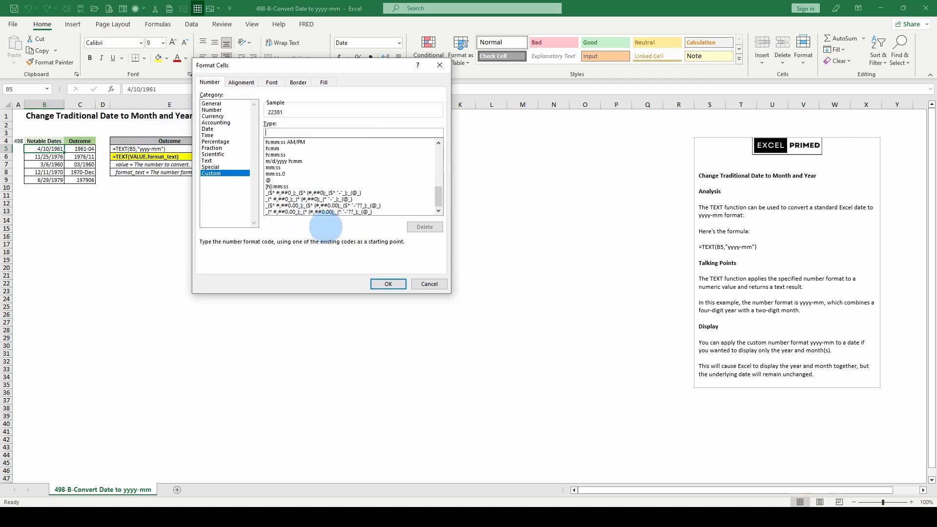
pyautogui.write('yyyy-mm')
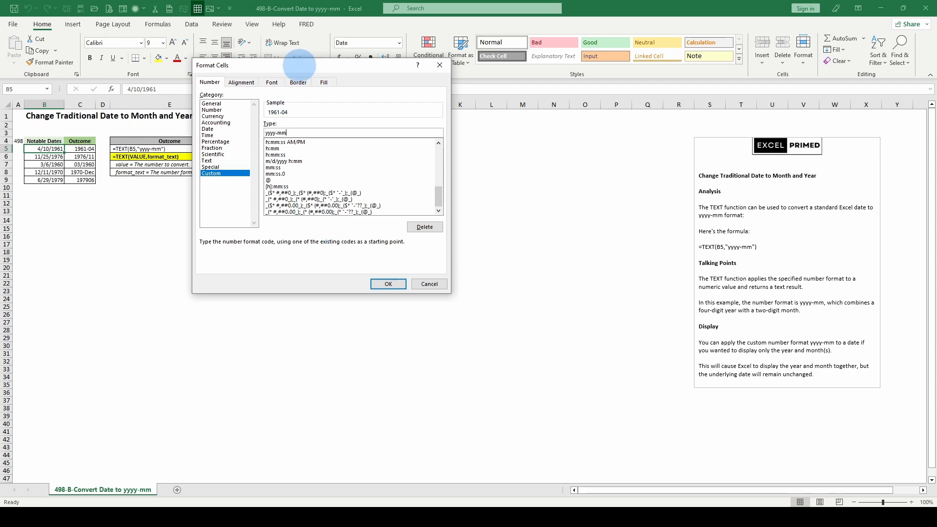
pyautogui.moveTo(301, 70); pyautogui.dragTo(442, 85)
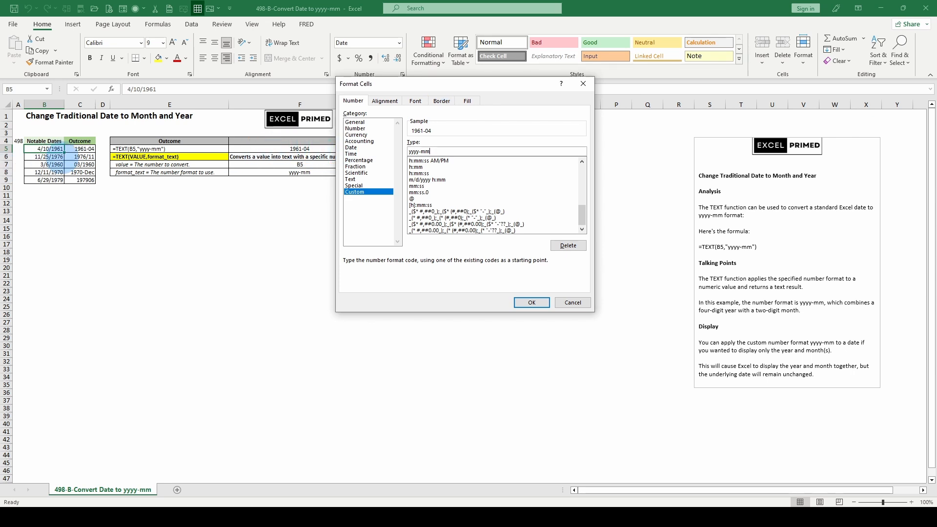
pyautogui.moveTo(442, 84); pyautogui.dragTo(211, 88)
# Change the custom format code for B5 to yy-mmmm to preview a two-digit year with the full month name.
pyautogui.click(182, 153)
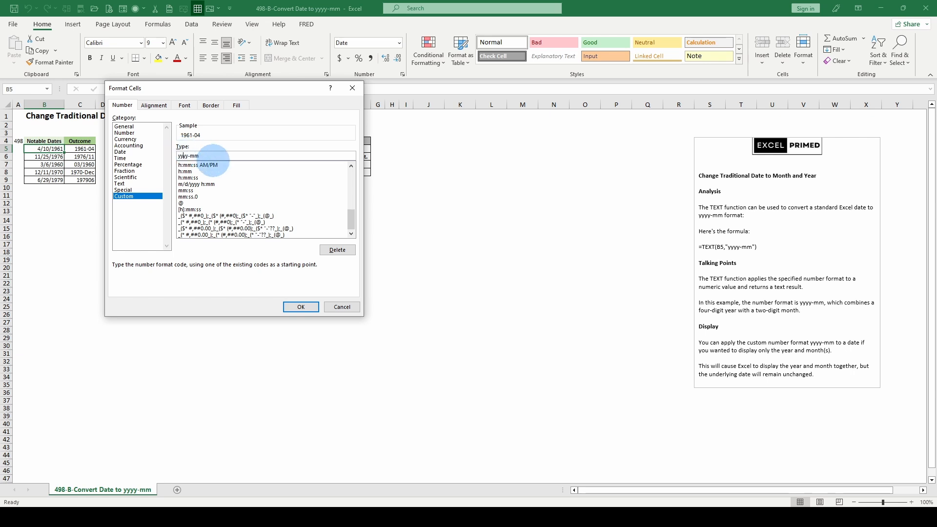
pyautogui.press('BackSpace')
pyautogui.press('BackSpace')
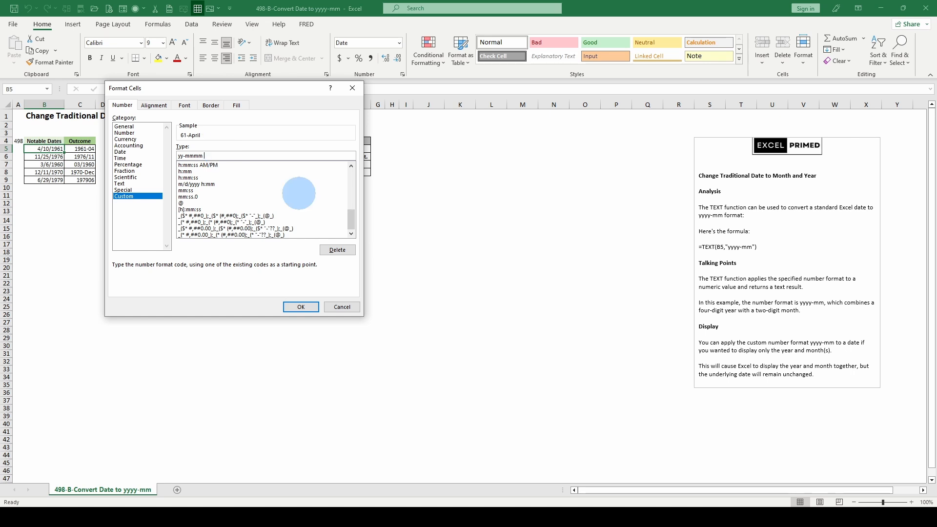
# Try the custom format mmmm dd, yyyy on the date in B5, then discard it.
pyautogui.press('BackSpace')
pyautogui.press('BackSpace')
pyautogui.press('BackSpace')
pyautogui.press('BackSpace')
pyautogui.press('BackSpace')
pyautogui.press('BackSpace')
pyautogui.write('mmm')
pyautogui.write('yyyy')
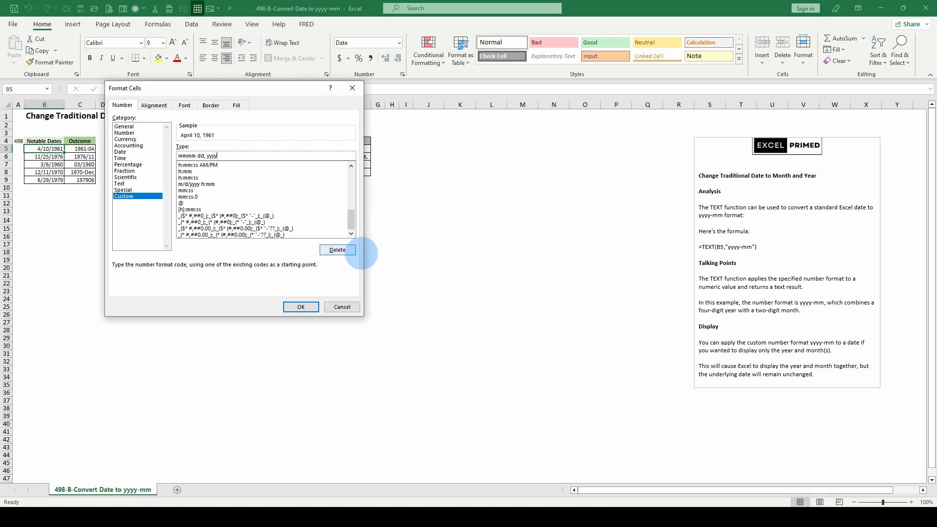
pyautogui.click(341, 307)
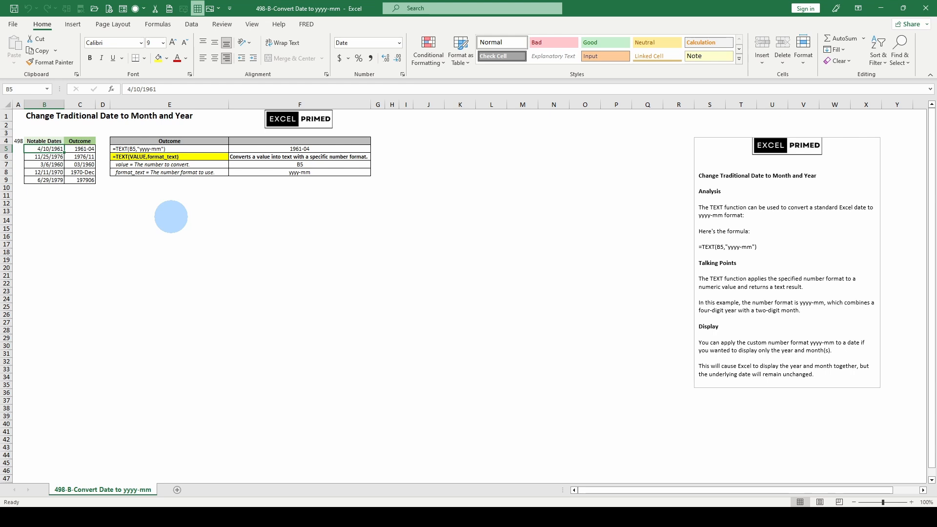
# Enter a formula in C13 that references the TEXT result in C5 (=C5).
pyautogui.click(260, 213)
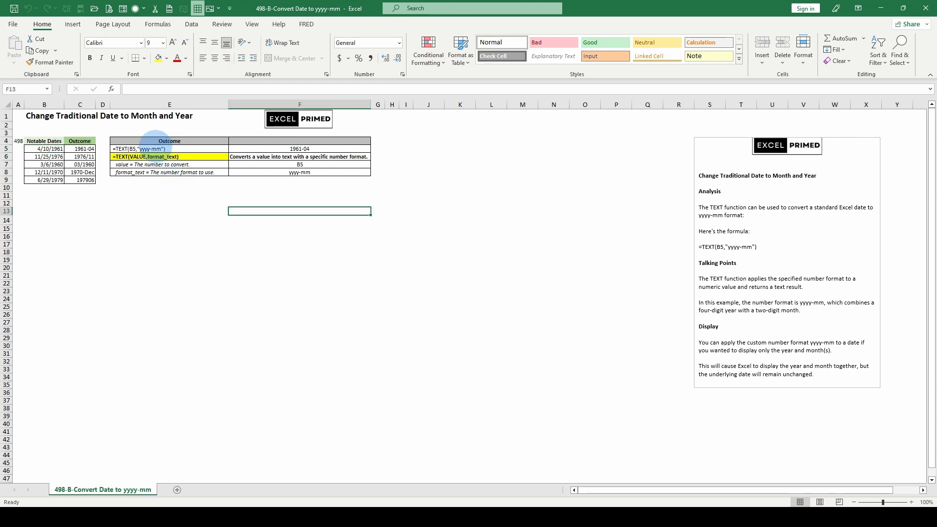
pyautogui.click(80, 149)
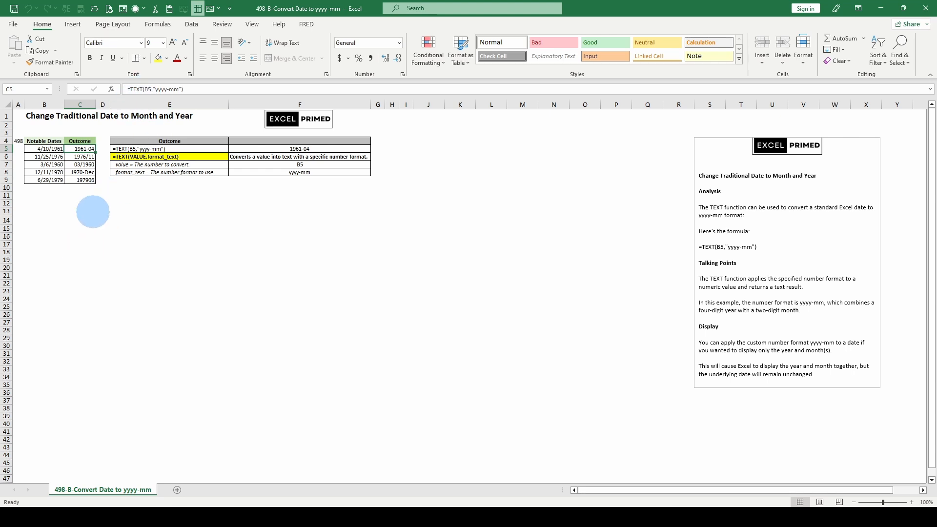
pyautogui.click(92, 211)
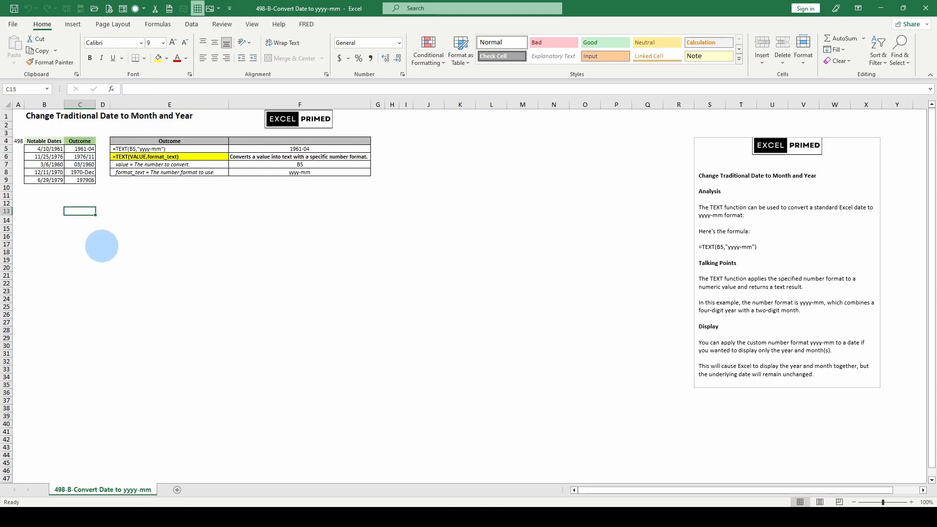
pyautogui.write('=')
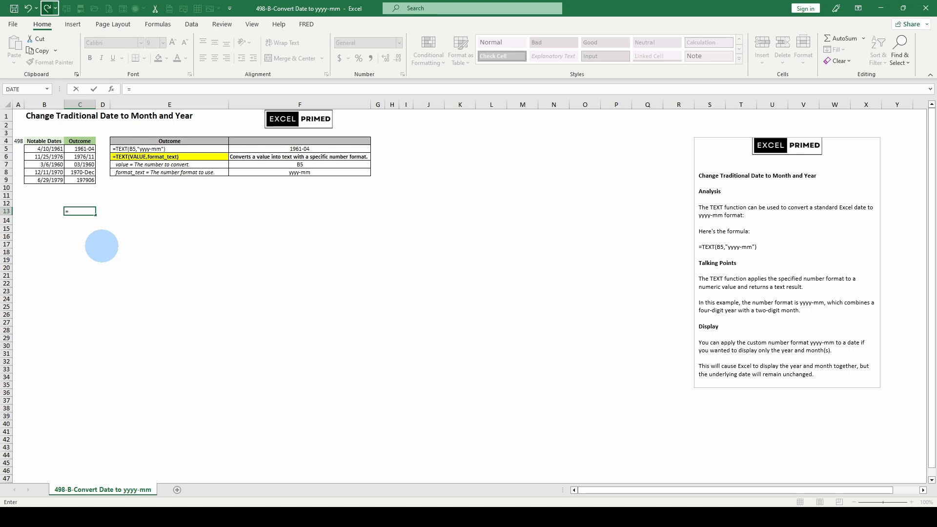
pyautogui.click(86, 148)
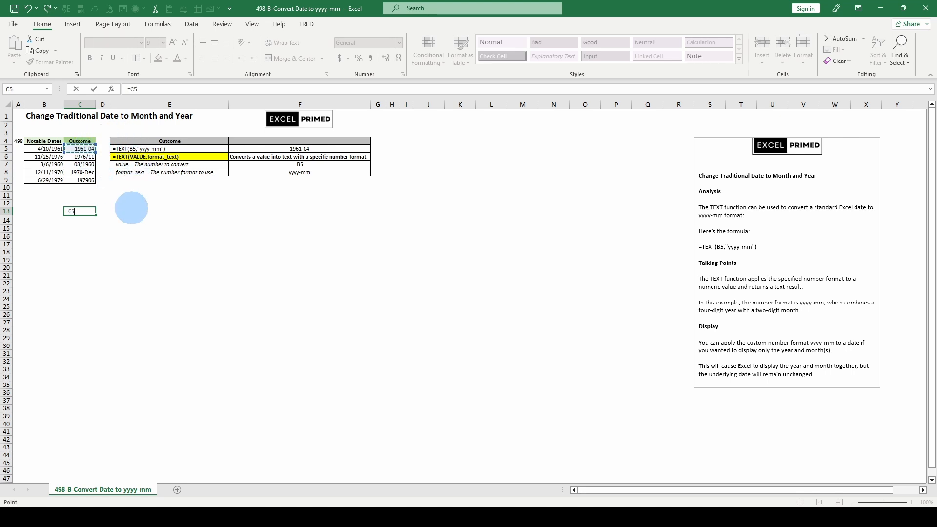
pyautogui.hotkey('ctrl', 'Return')
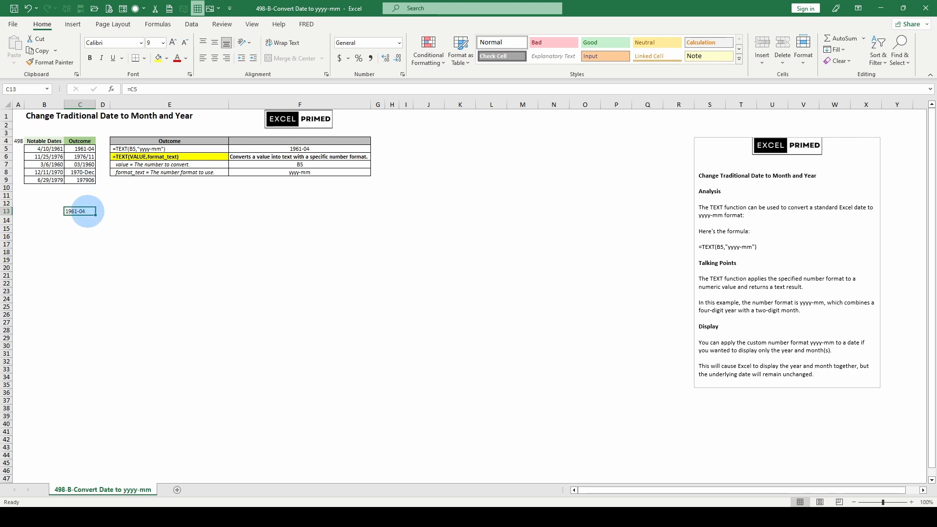
# Try the General number format on the date in B5, compare it with the linked cell C13, and undo the format change.
pyautogui.click(49, 148)
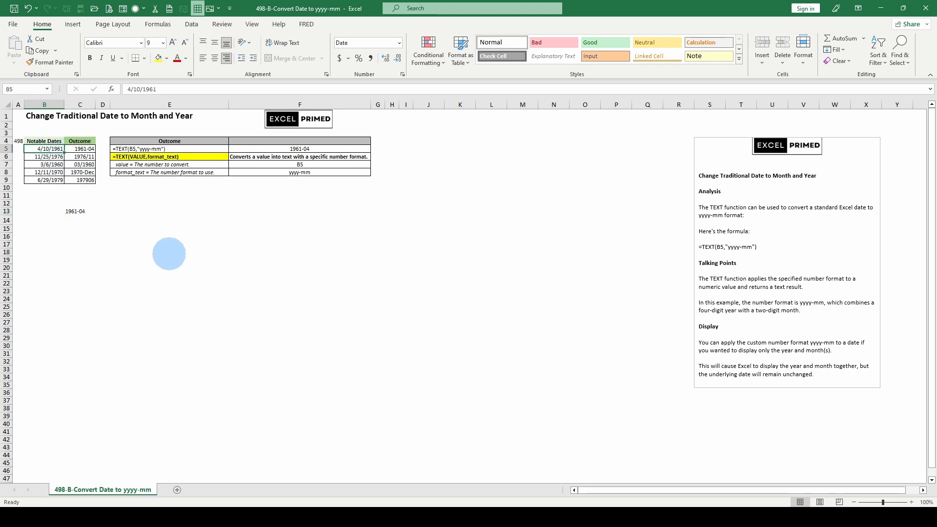
pyautogui.click(400, 43)
pyautogui.click(371, 61)
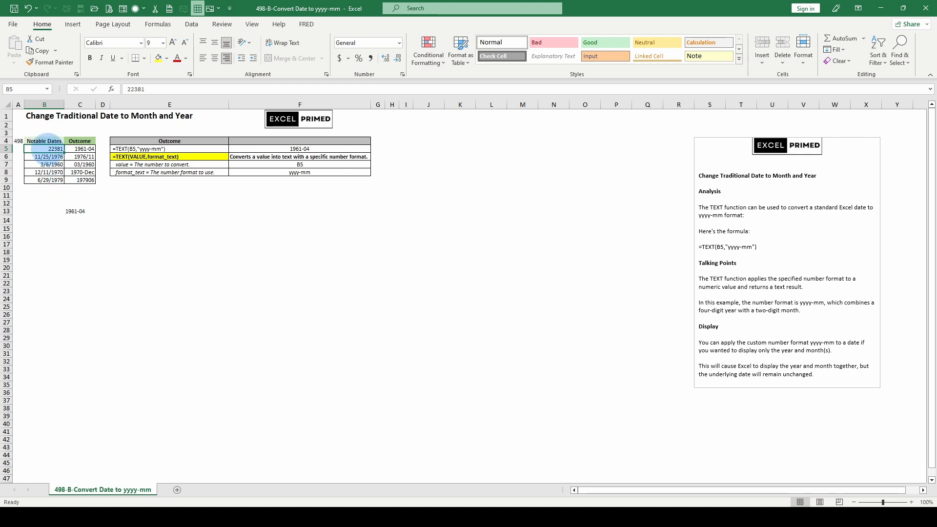
pyautogui.click(78, 209)
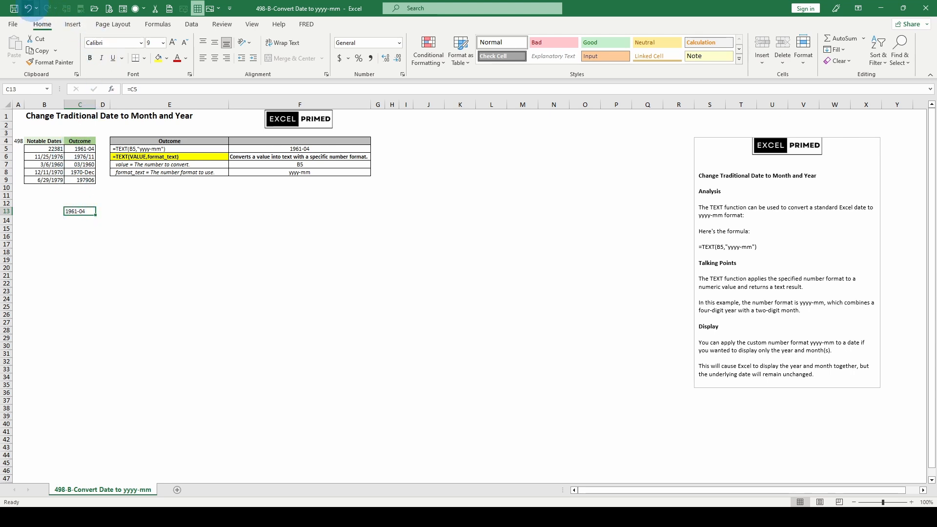
pyautogui.click(28, 8)
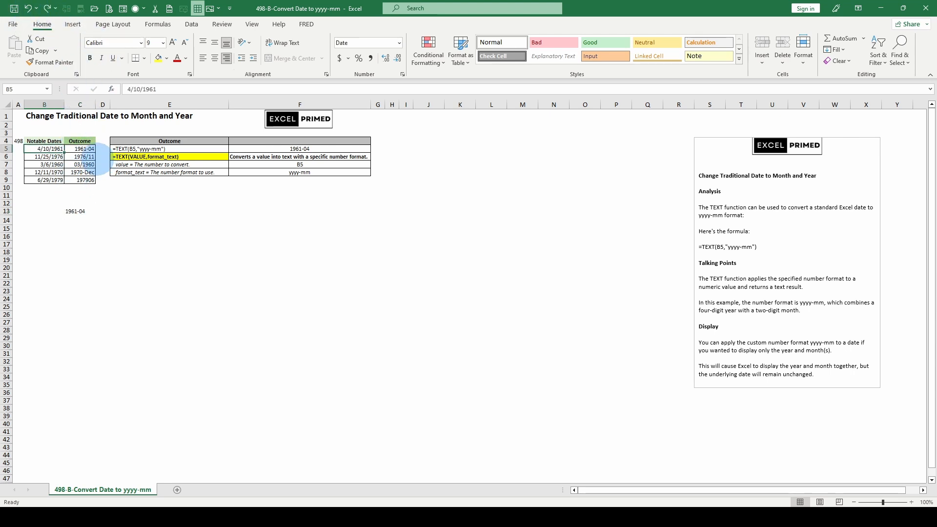
# Review the TEXT formula in C5 and begin overwriting C13 with a typed entry starting with 4.
pyautogui.click(80, 148)
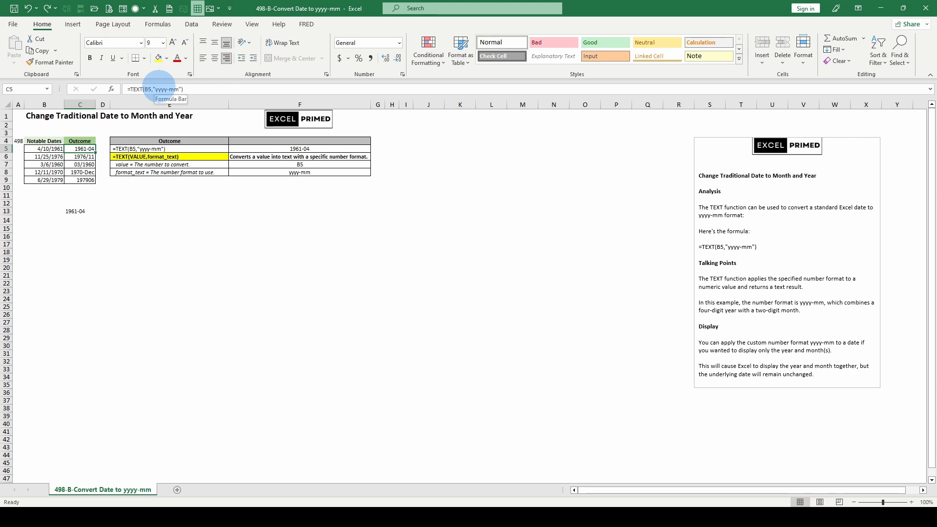
pyautogui.click(73, 211)
pyautogui.write('4')
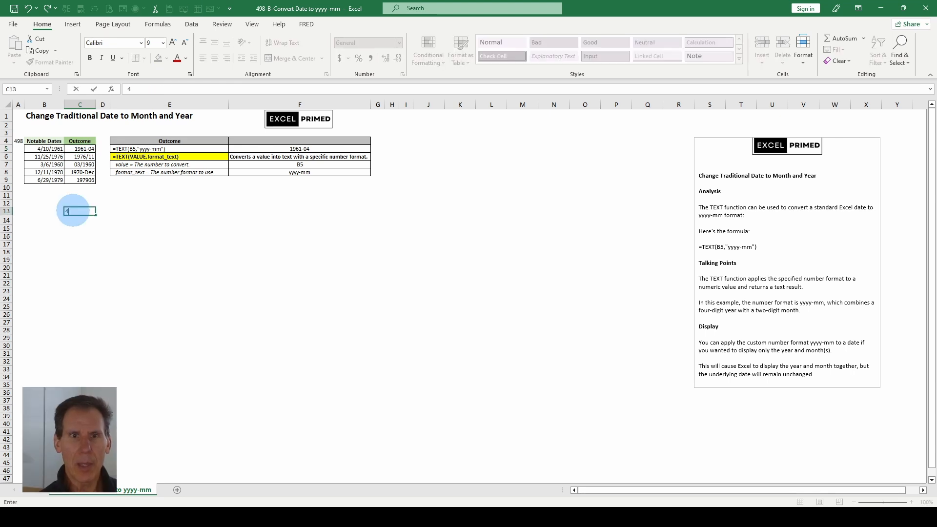